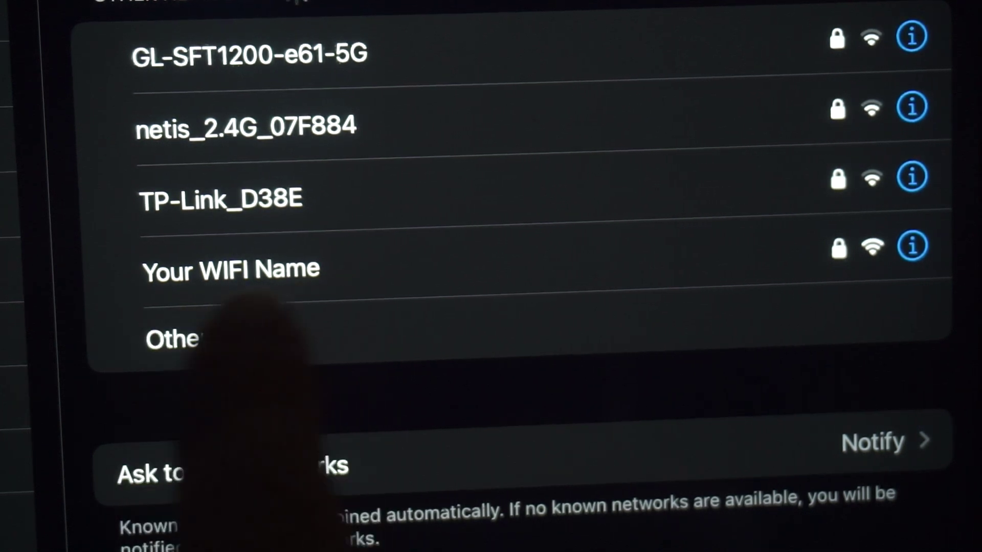
Join the iPad to the 'Your WIFI Name' network using its Wi-Fi password.
click(255, 271)
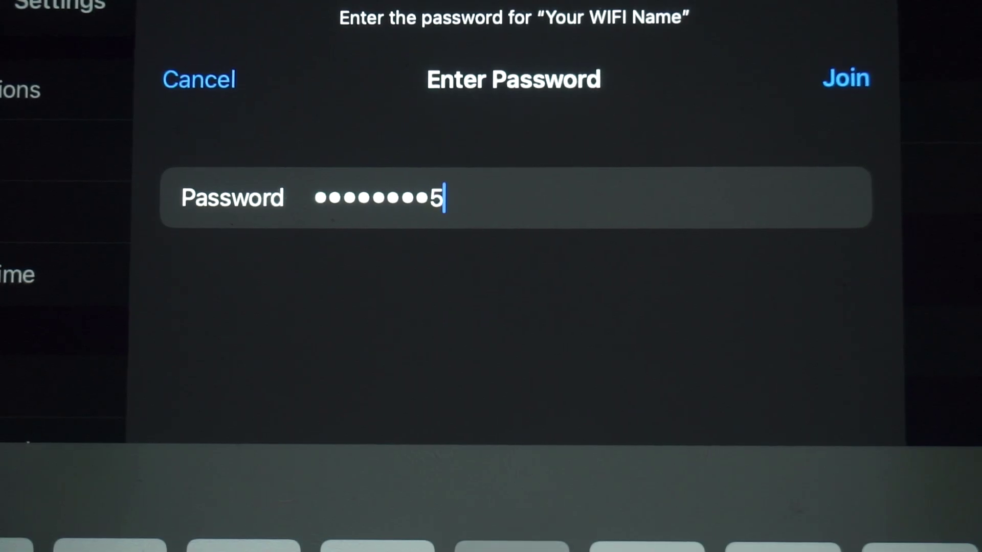
click(846, 78)
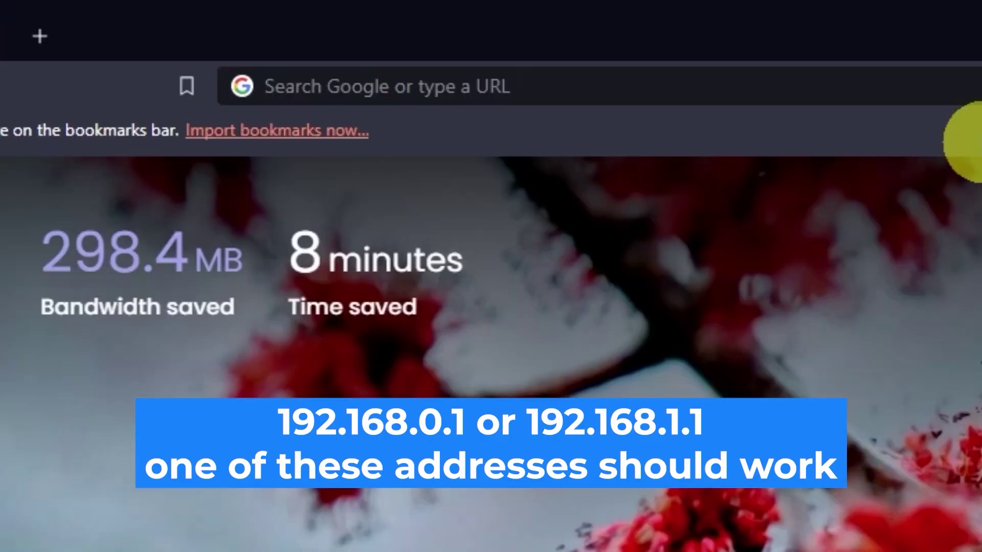
Load the router's admin page at 192.168.0.1 in Brave.
click(969, 88)
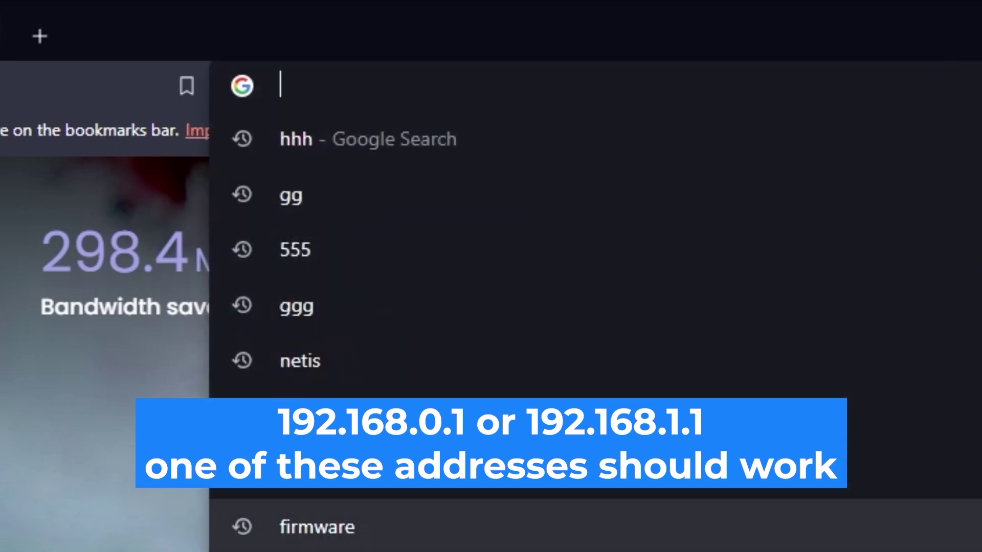
text(192.168)
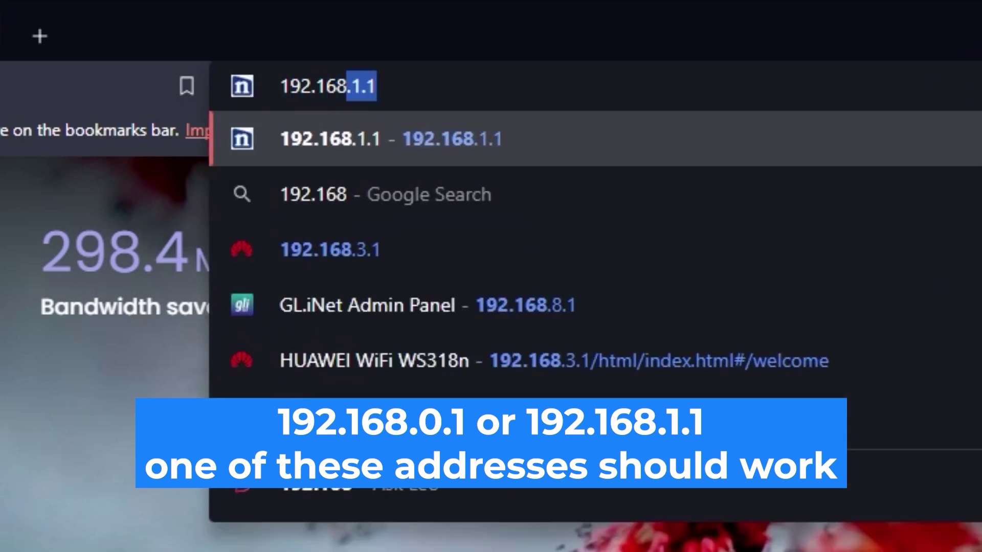
text(.0.1)
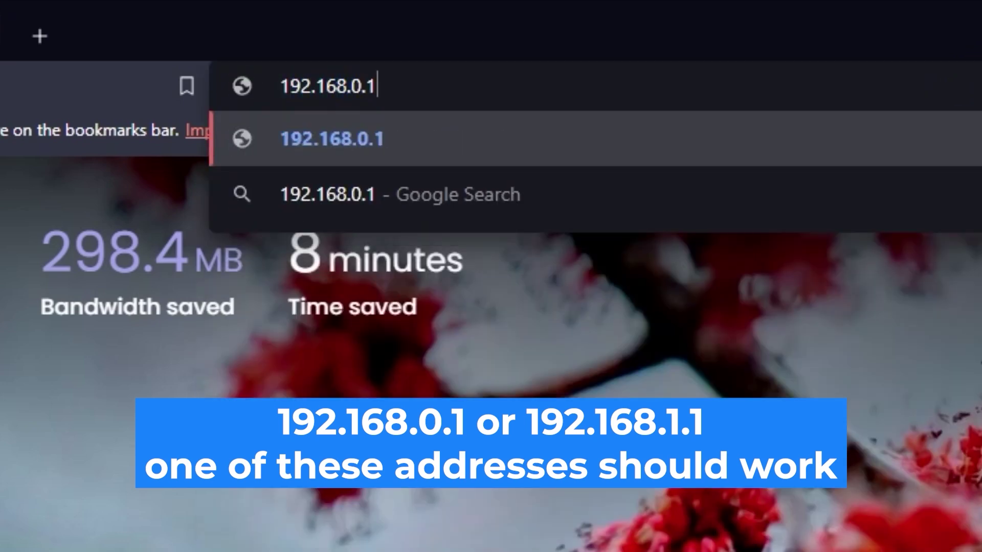
key(Return)
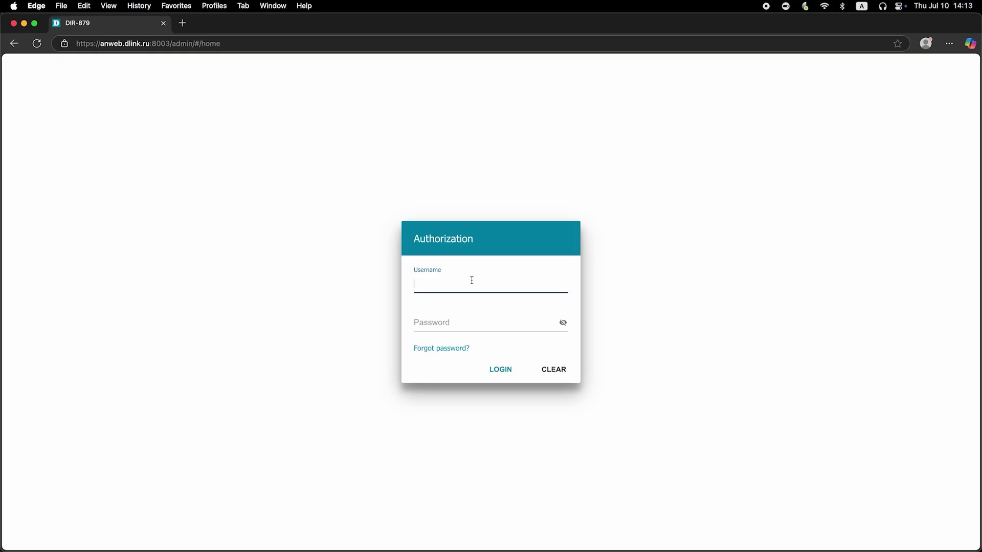
Enter username admin and the default password, reveal it to check, and log in.
text(admin)
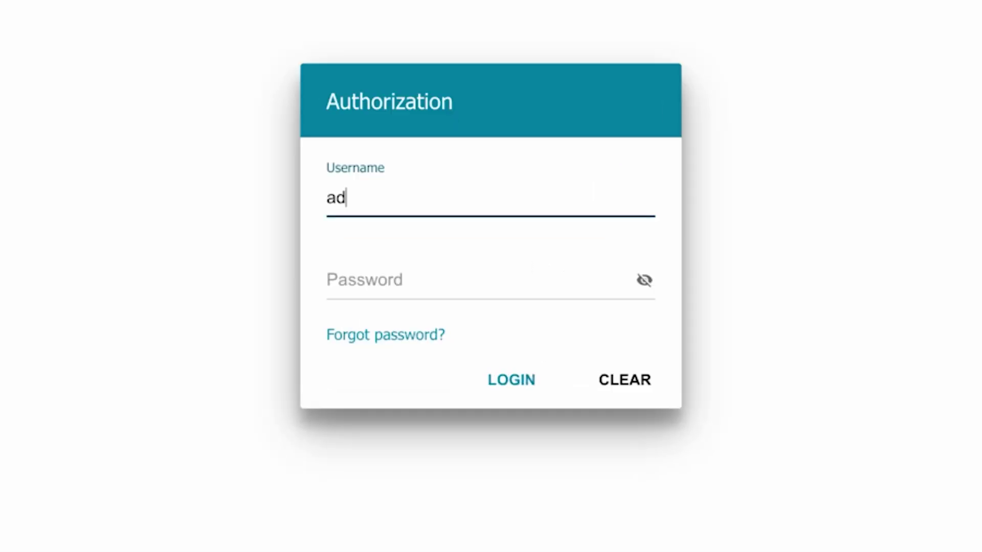
click(377, 281)
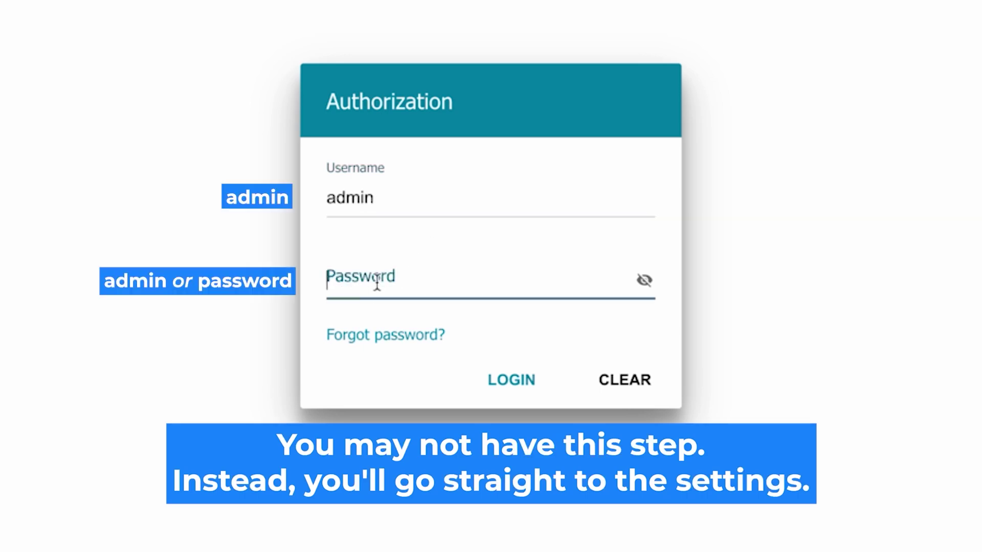
text(a********)
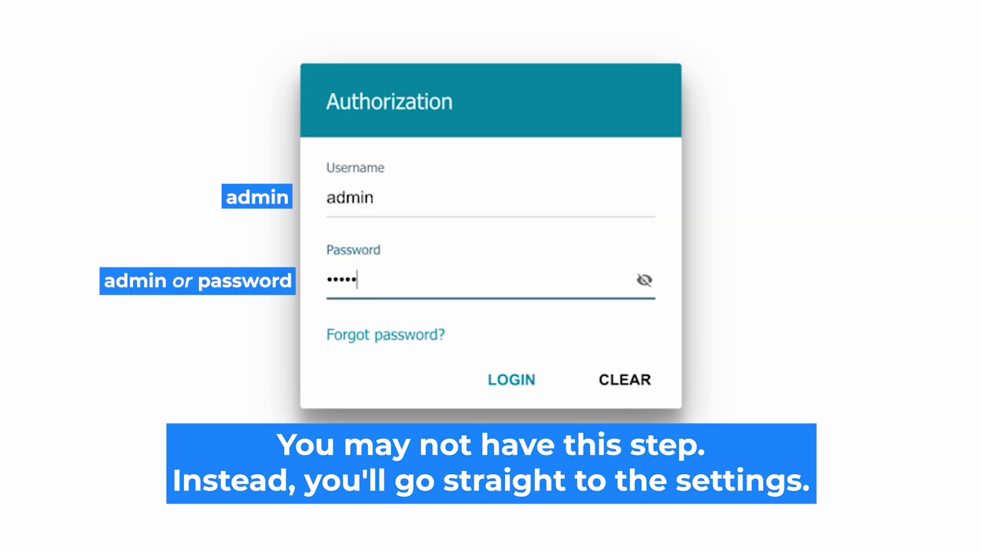
click(644, 281)
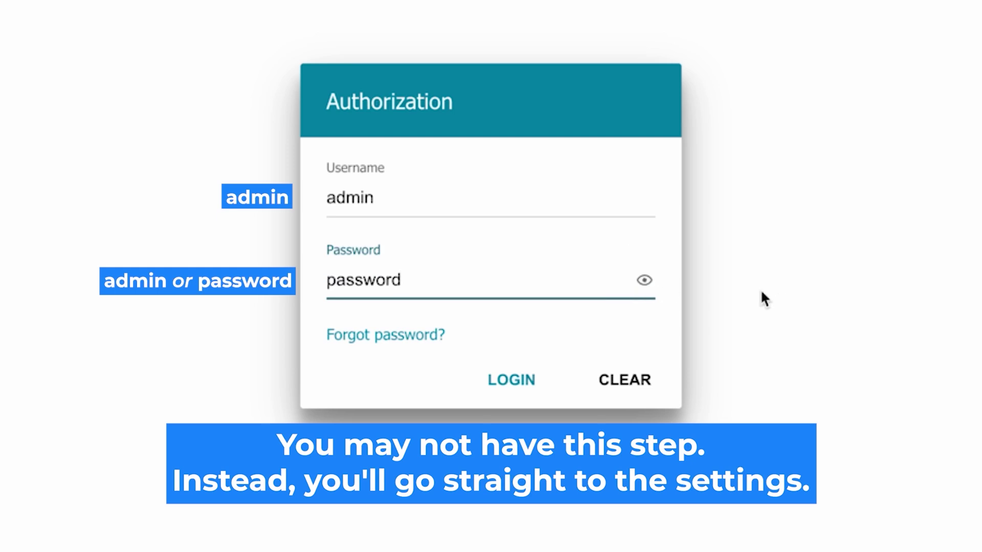
click(506, 380)
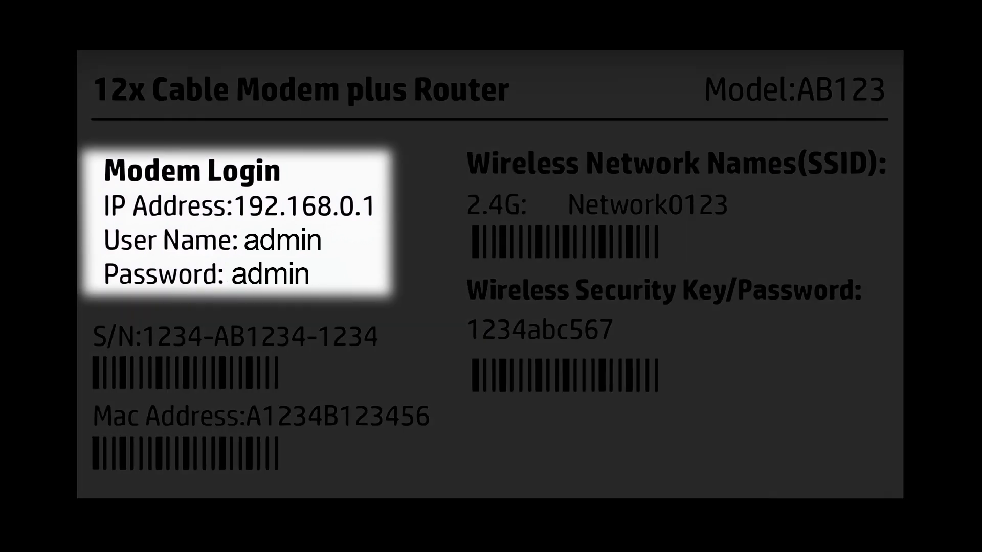
Recheck and retype the default password, then log in to the router settings.
click(643, 282)
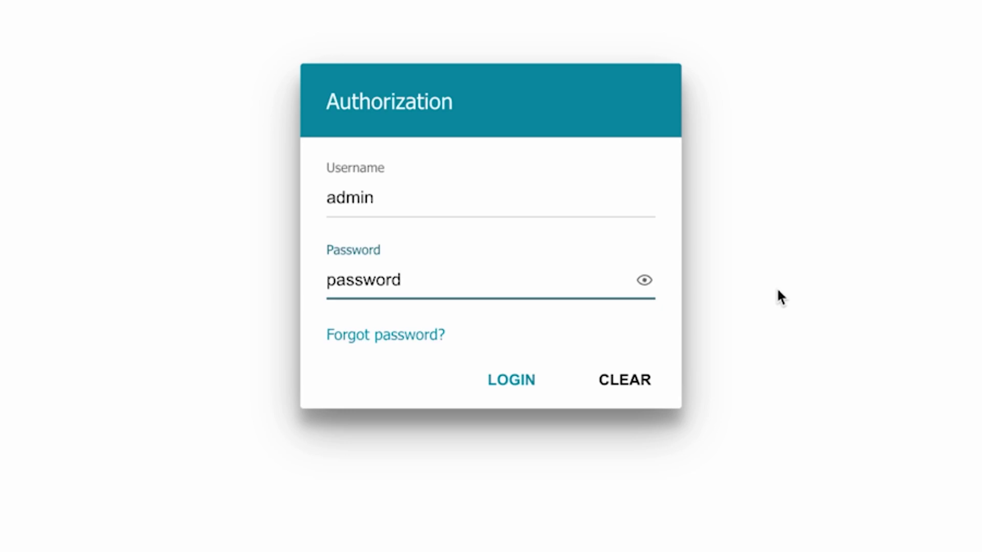
click(493, 379)
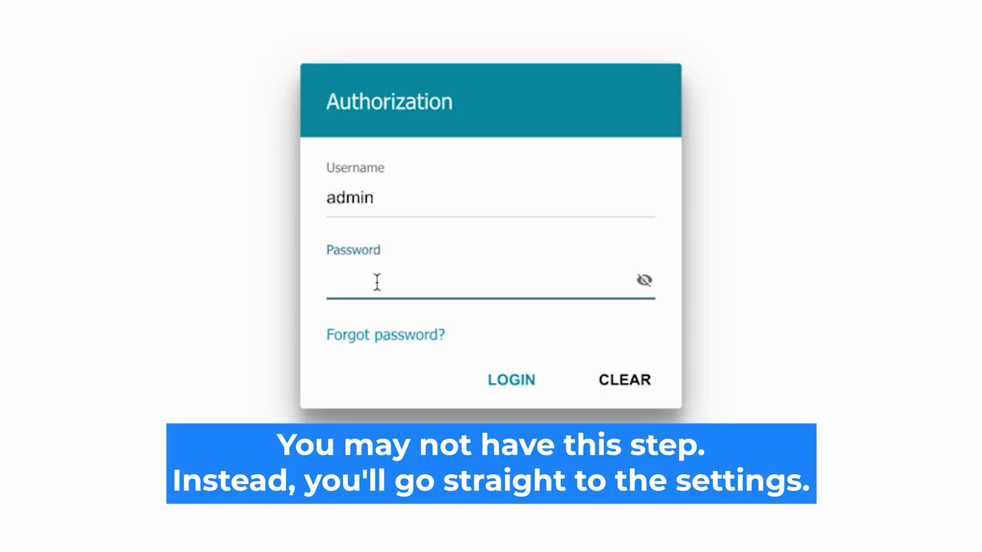
text(••••••)
text(rd)
click(644, 280)
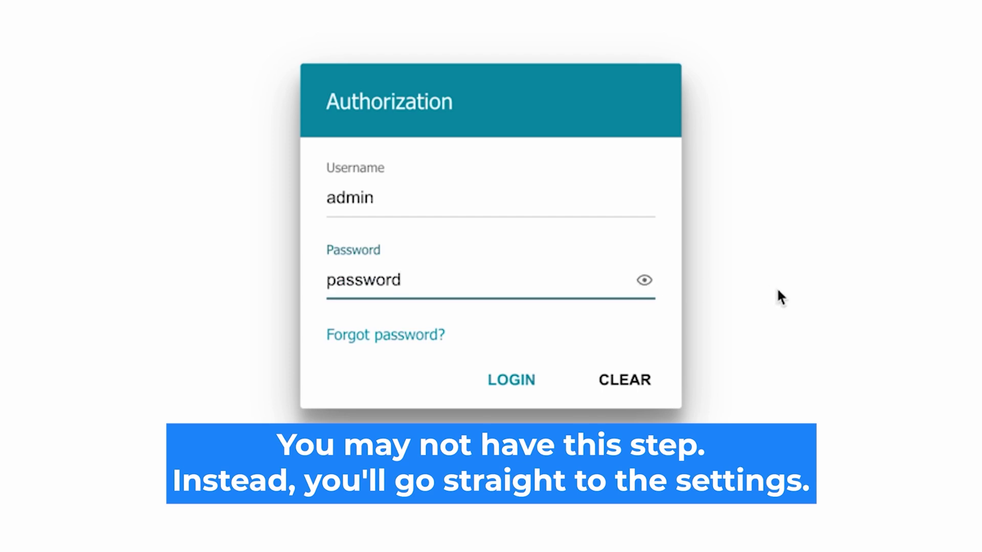
click(499, 379)
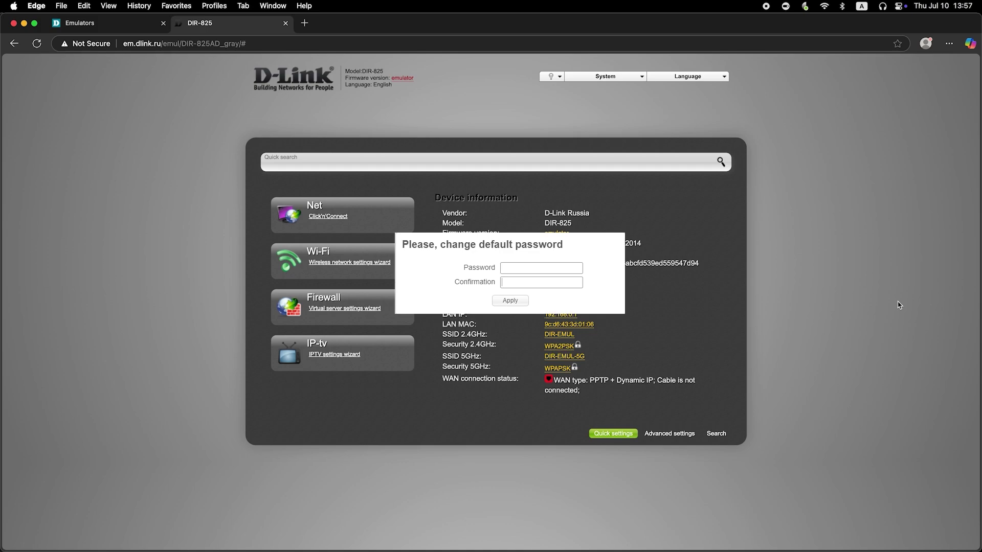
click(559, 267)
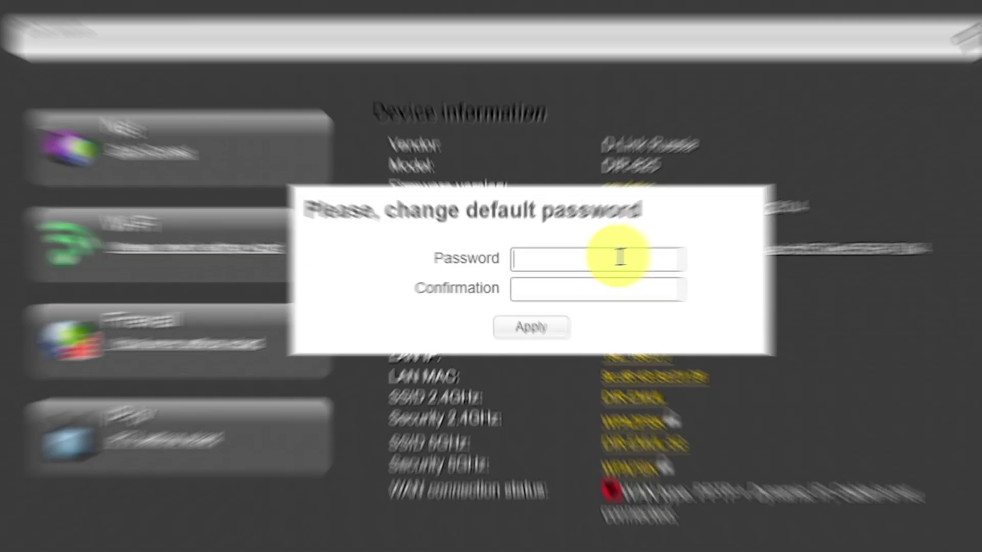
Enter a new admin password in Password and Confirmation and apply it.
text(********)
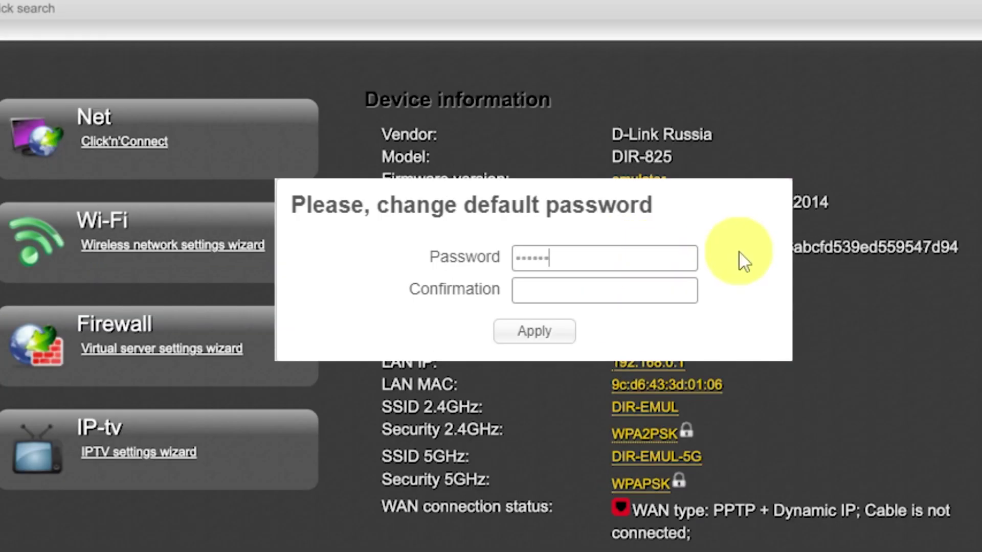
click(655, 285)
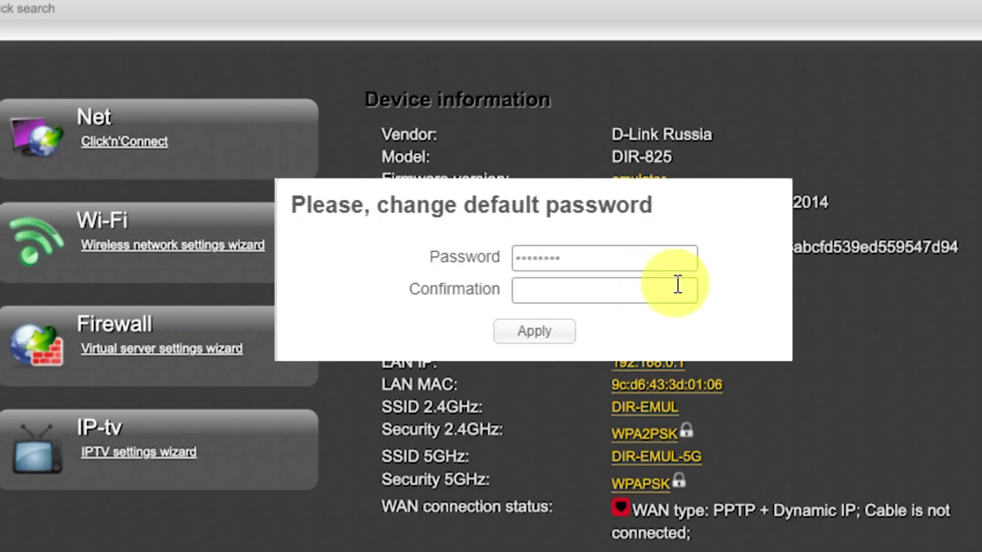
text(*********)
click(569, 333)
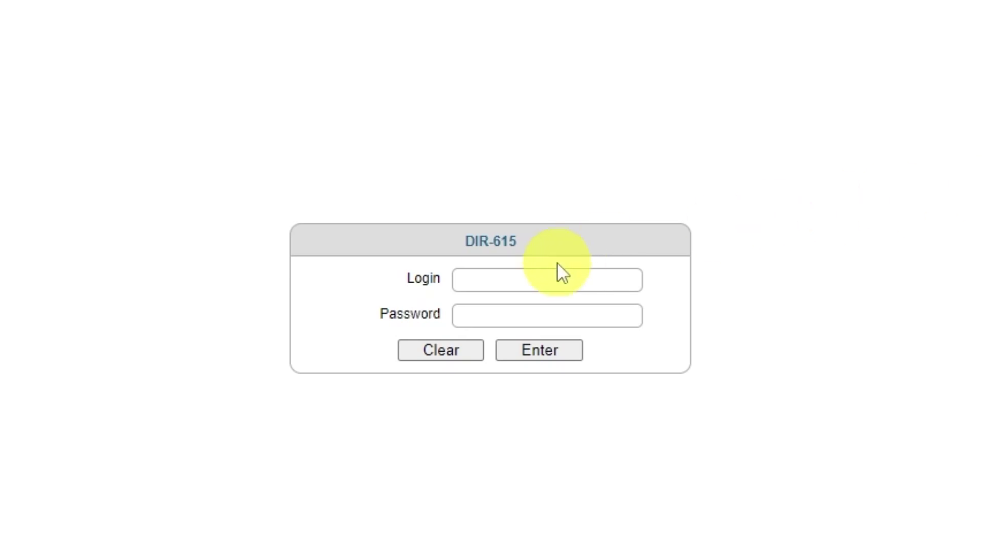
Sign back in as admin with the new password.
click(519, 279)
text(admin)
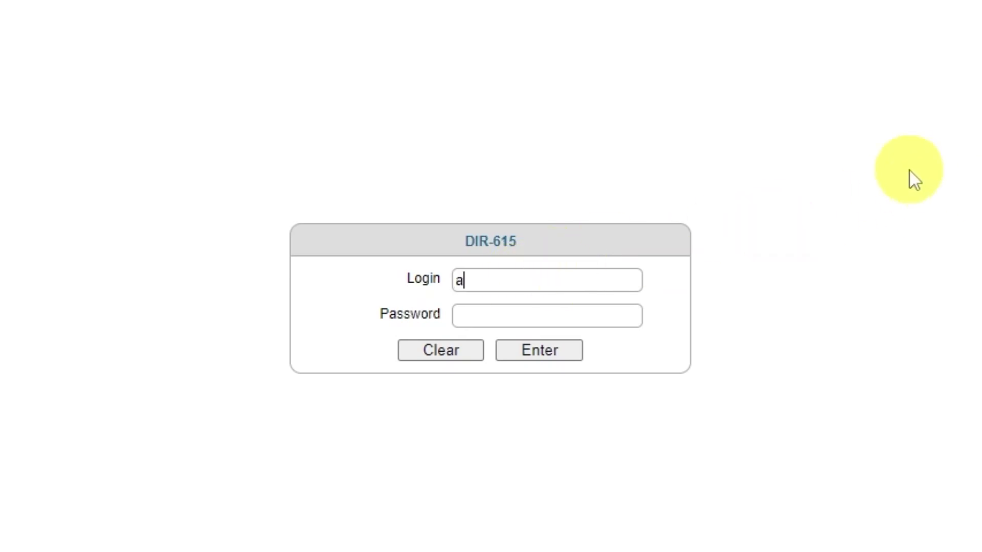
click(579, 317)
text(admin123)
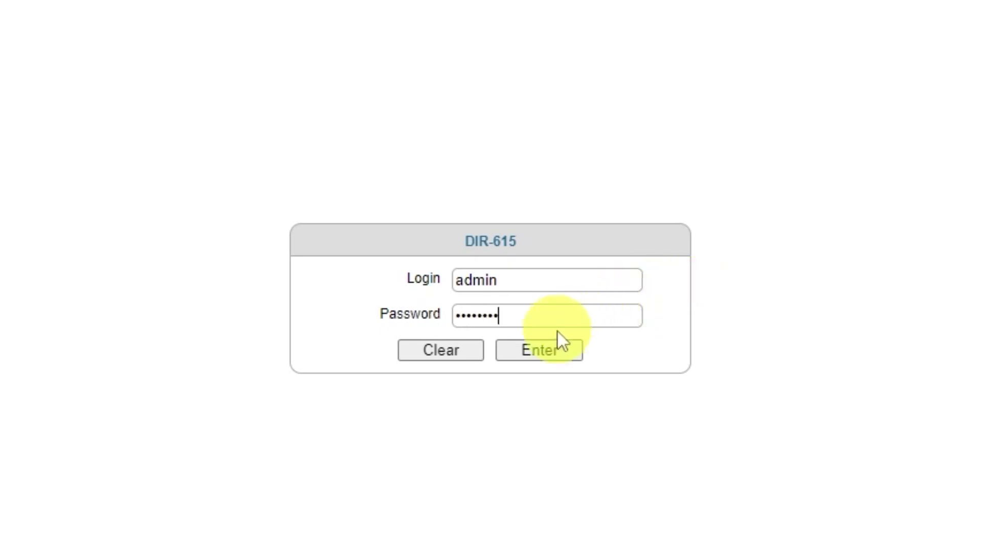
click(531, 356)
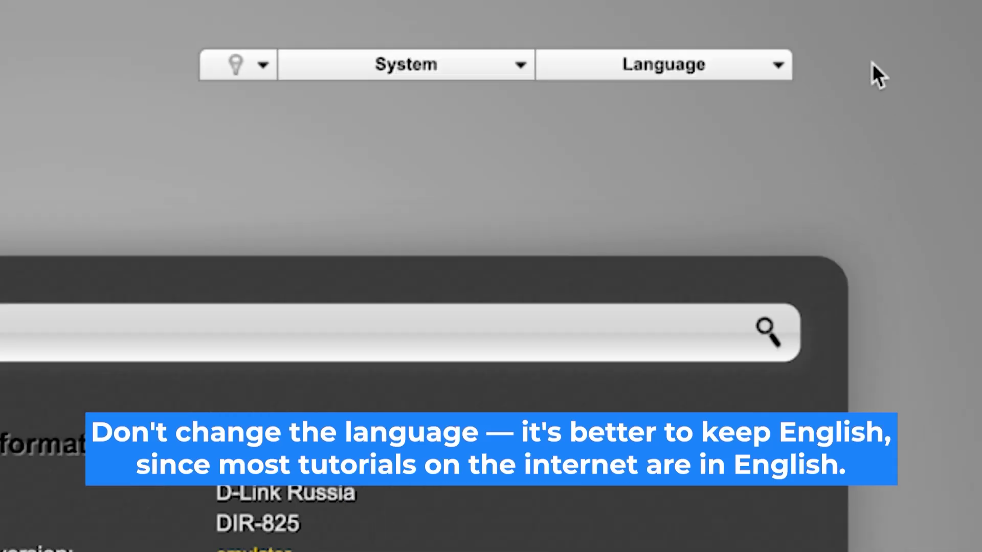
Keep the interface in English and start Click'n'Connect, continuing past the cable step.
click(781, 66)
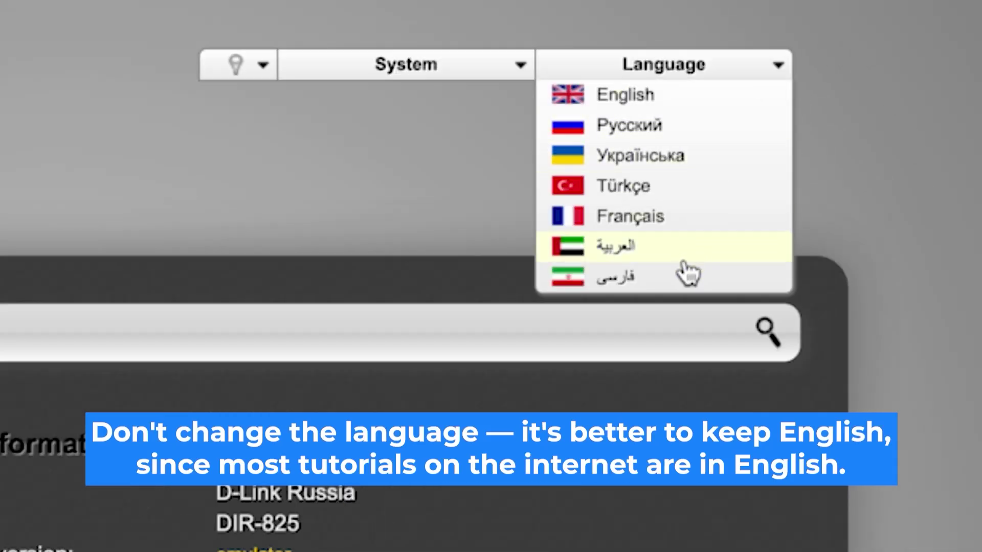
click(701, 110)
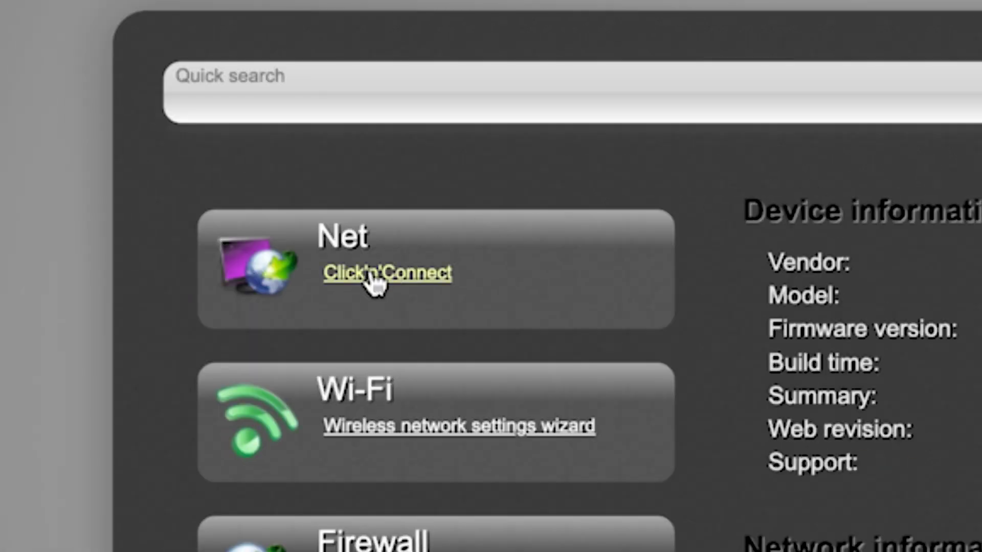
click(167, 158)
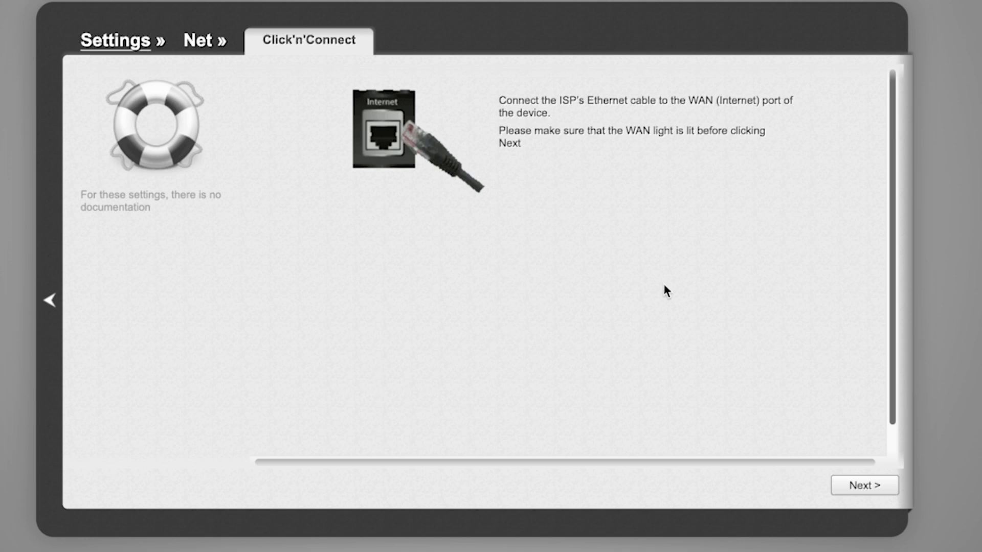
scroll(793, 313, down, 2)
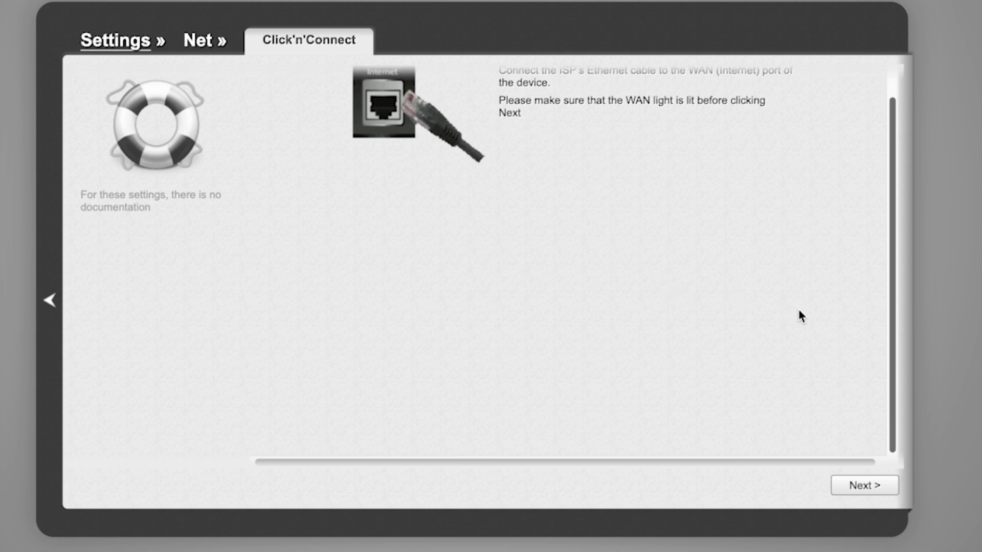
click(877, 485)
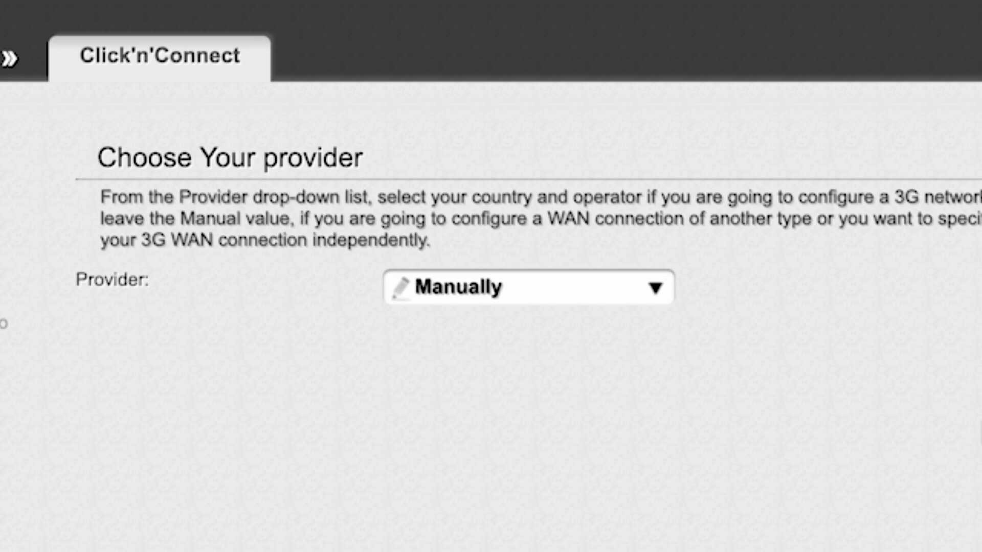
Leave Provider set to Manually and continue to the connection type step.
click(656, 288)
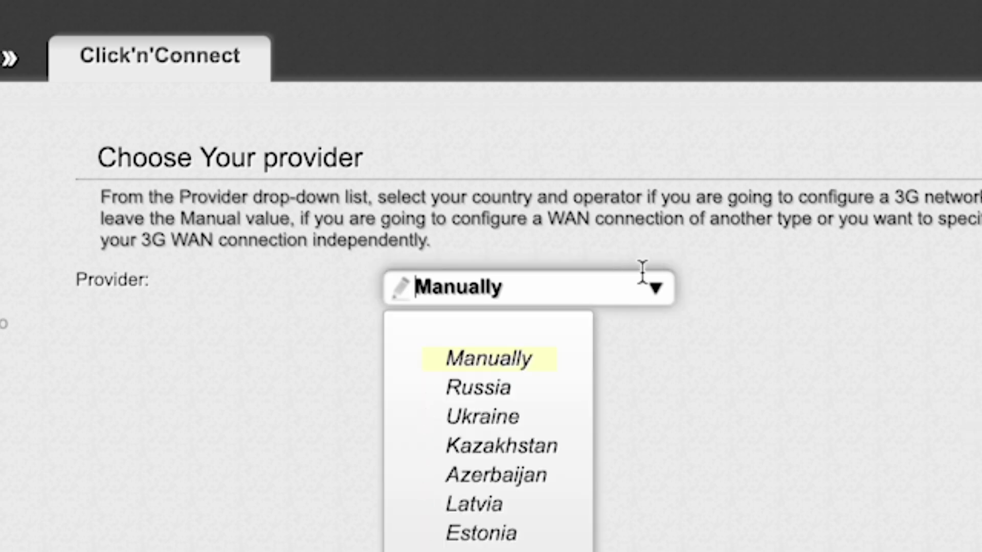
click(672, 285)
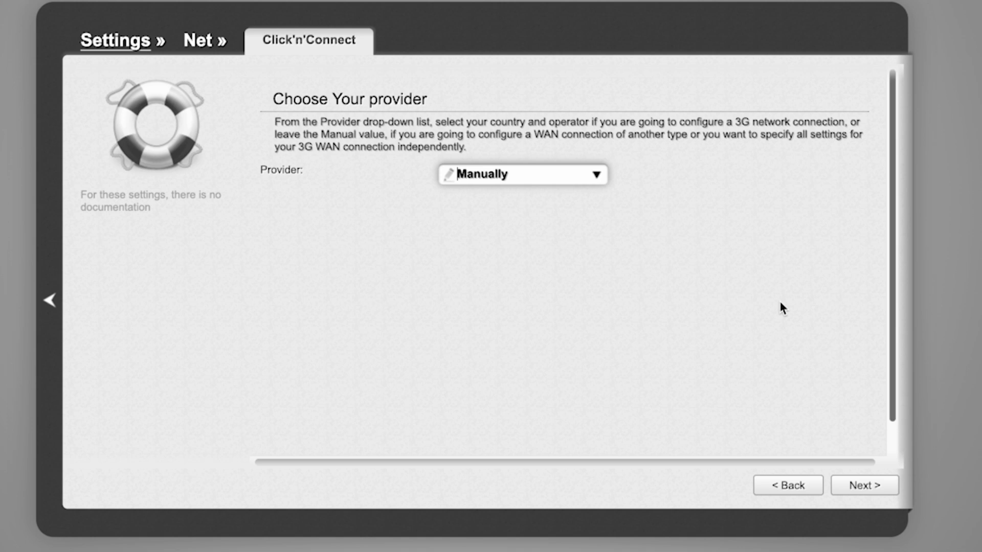
click(869, 487)
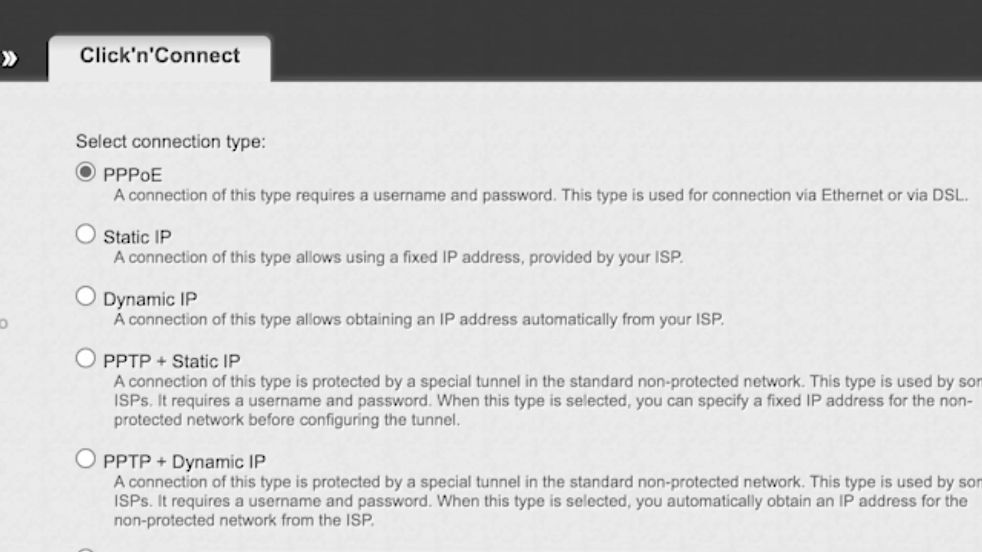
Choose Dynamic IP and continue to the dynamic_Internet_4 name and DNS settings.
scroll(492, 307, down, 8)
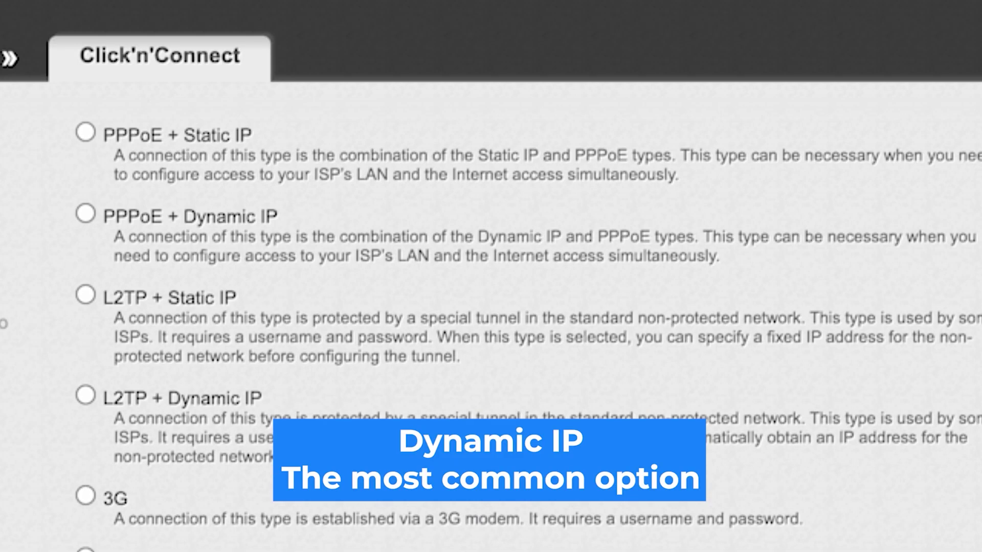
scroll(491, 307, up, 8)
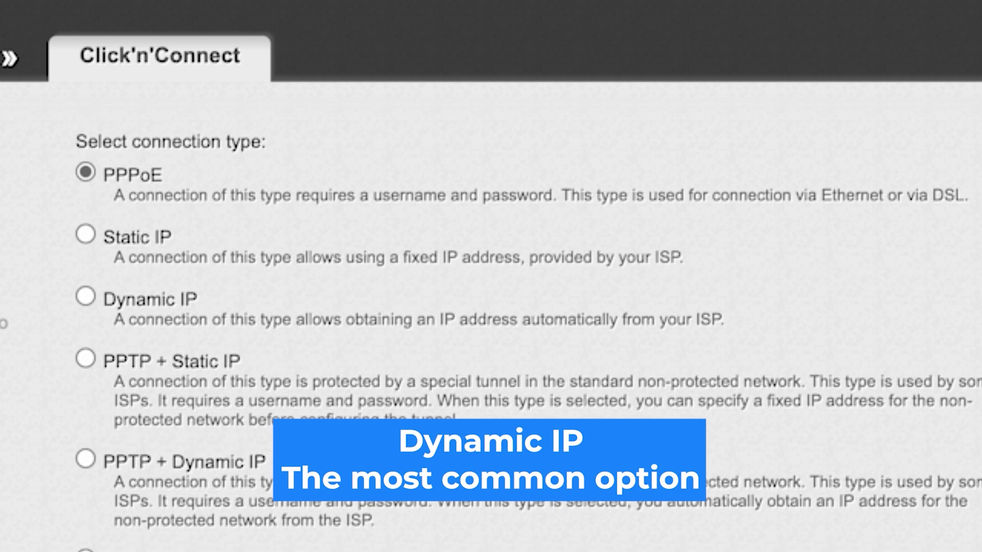
click(85, 296)
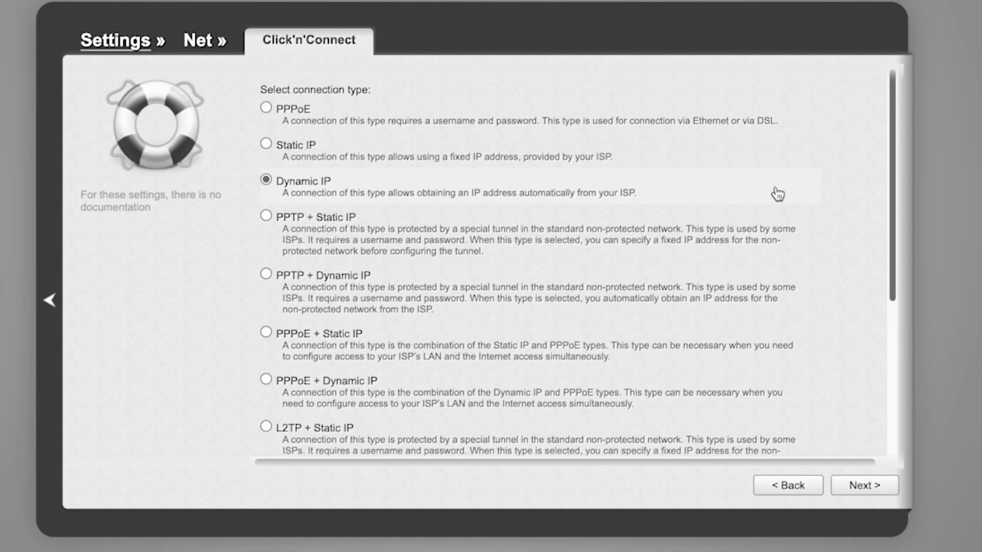
click(865, 489)
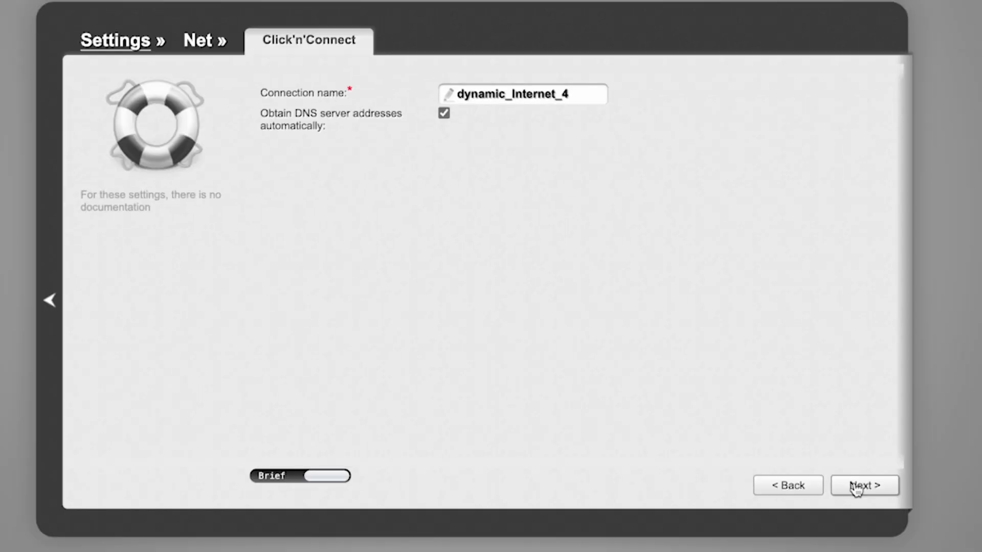
Apply the Dynamic IP connection, confirm replacing the existing one, and pass the ping check.
click(856, 490)
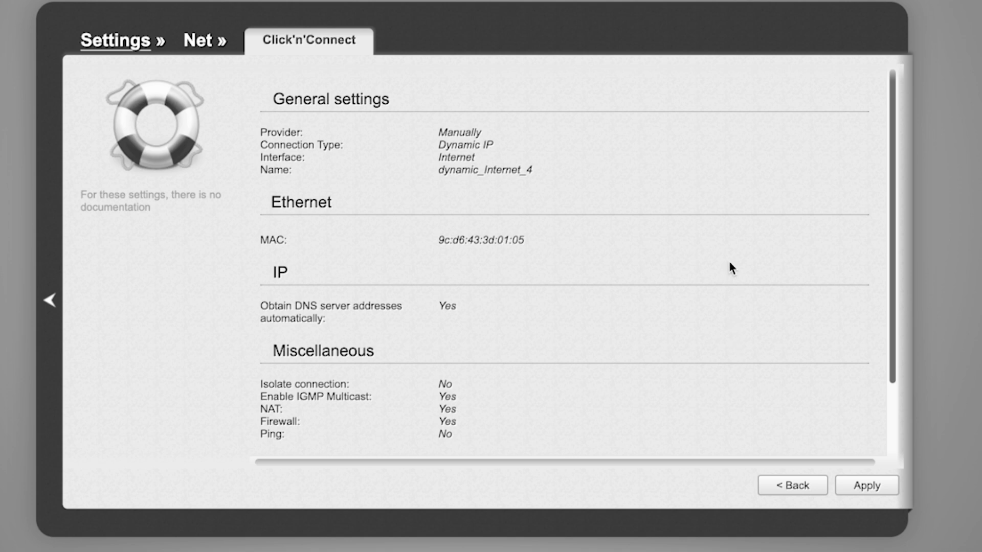
scroll(730, 262, down, 3)
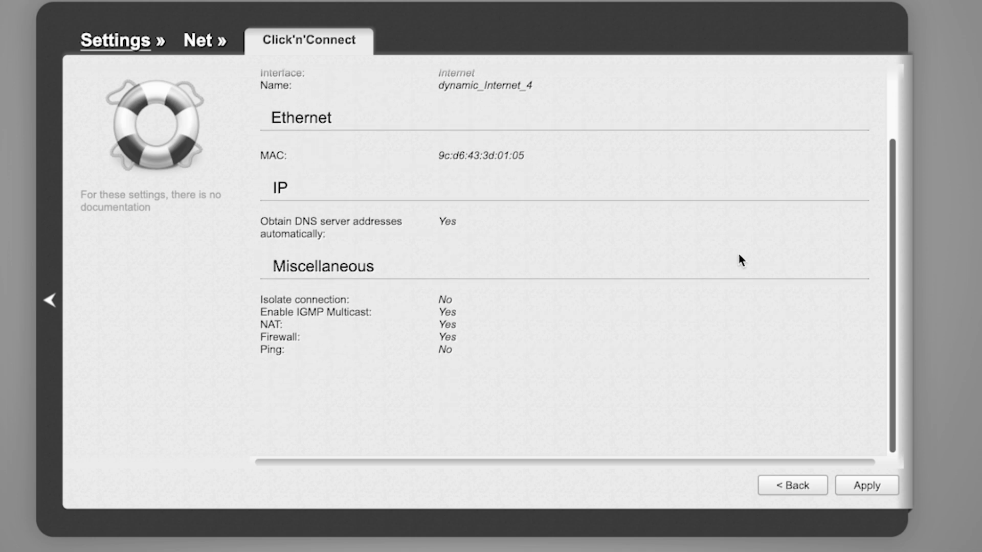
scroll(739, 256, up, 3)
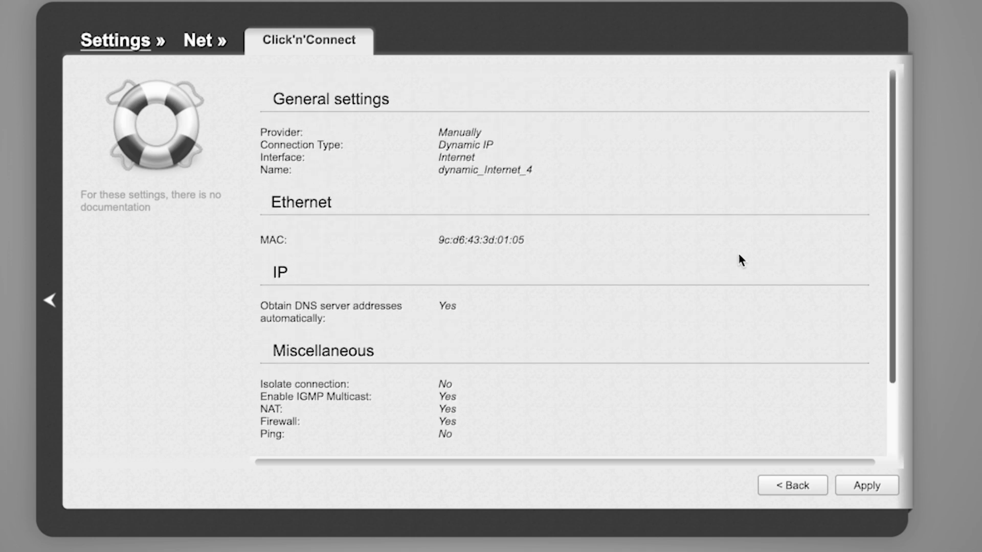
click(859, 488)
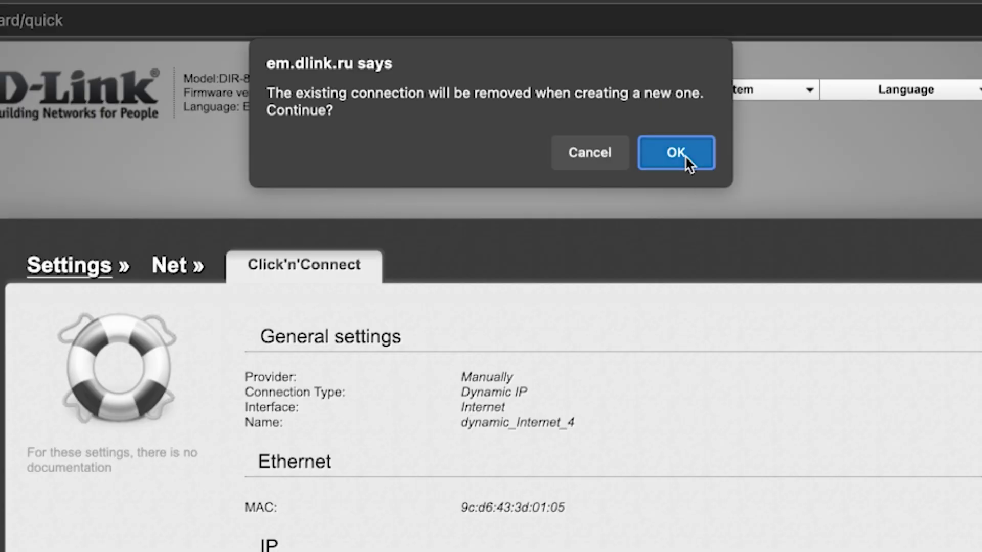
click(685, 155)
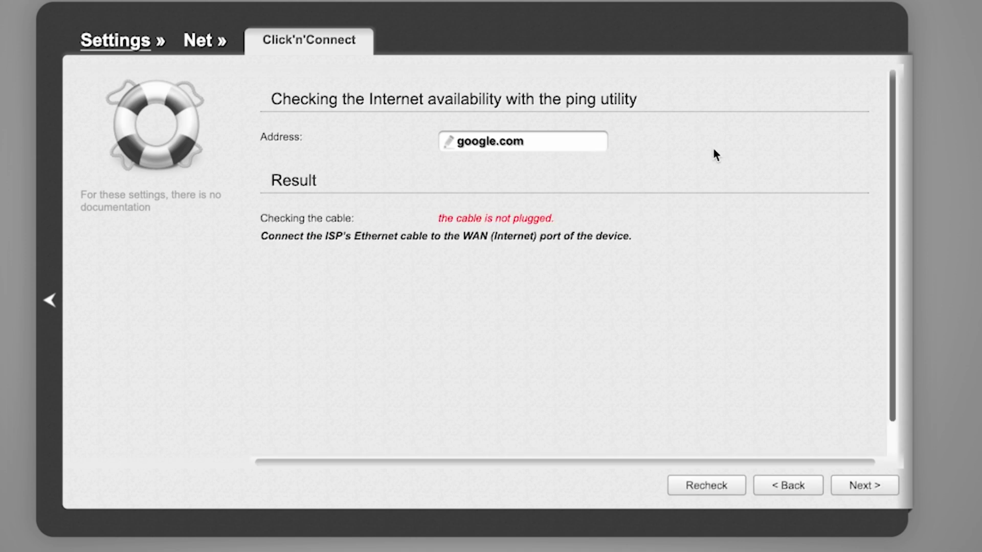
click(864, 487)
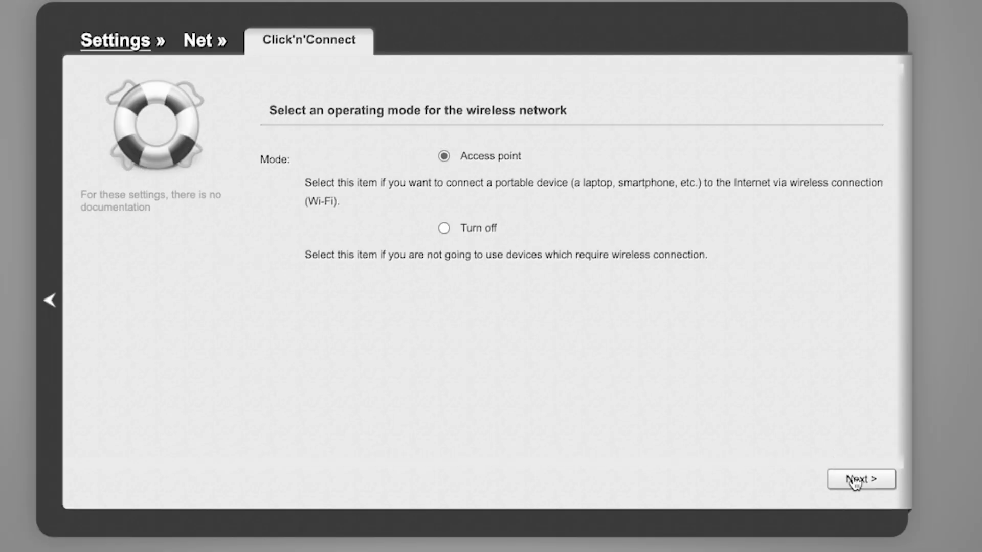
Keep Access point mode and leave the 2.4 GHz network name as DIR-EMUL.
click(855, 481)
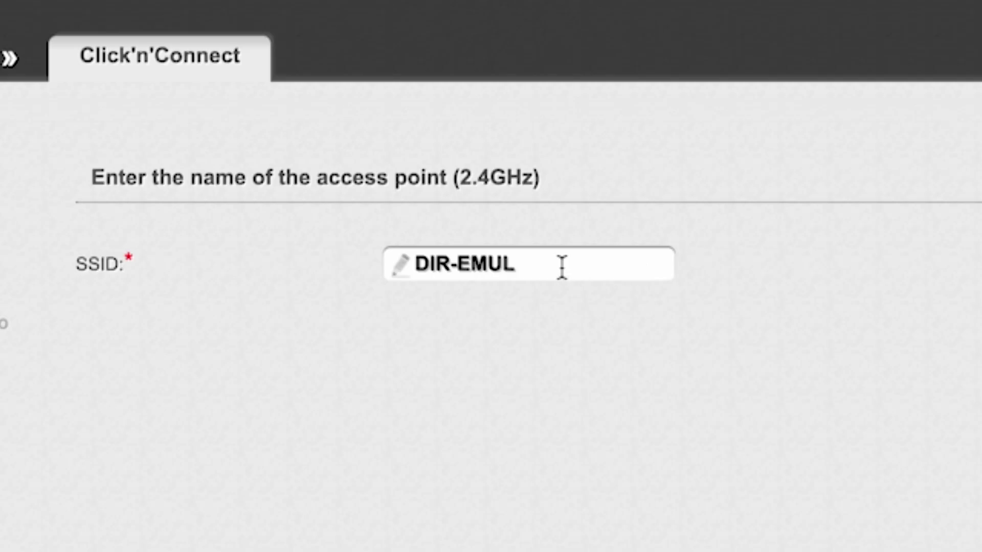
click(542, 162)
drag(415, 264, 569, 260)
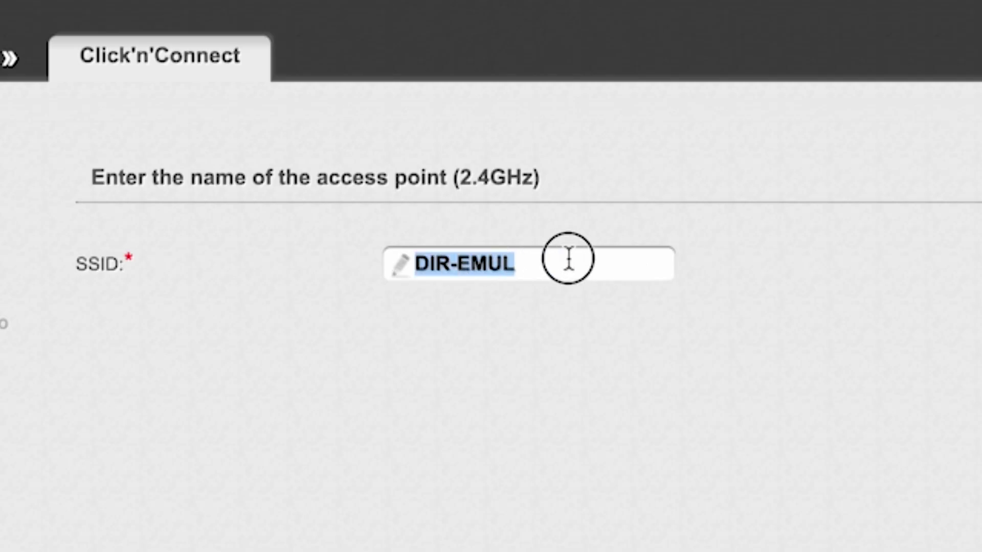
click(820, 262)
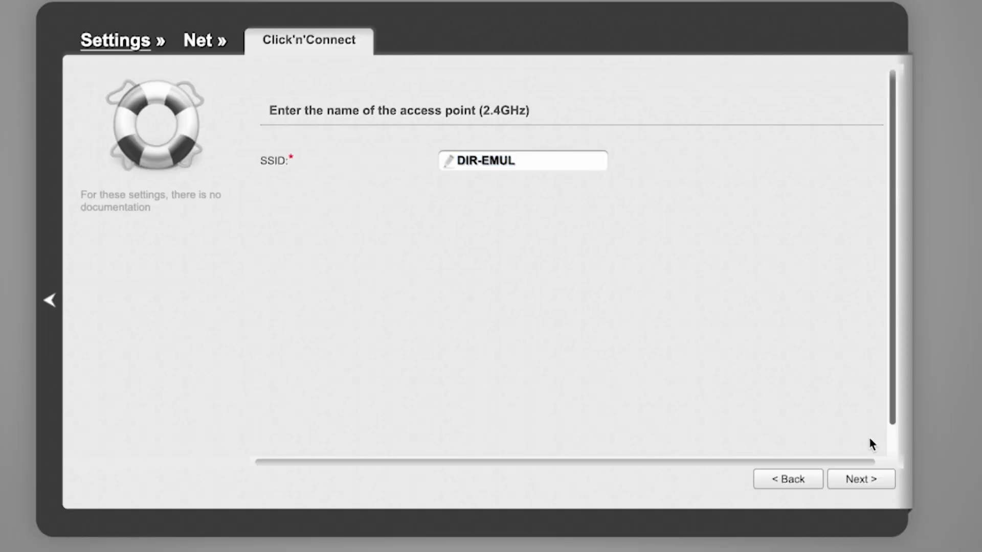
click(866, 482)
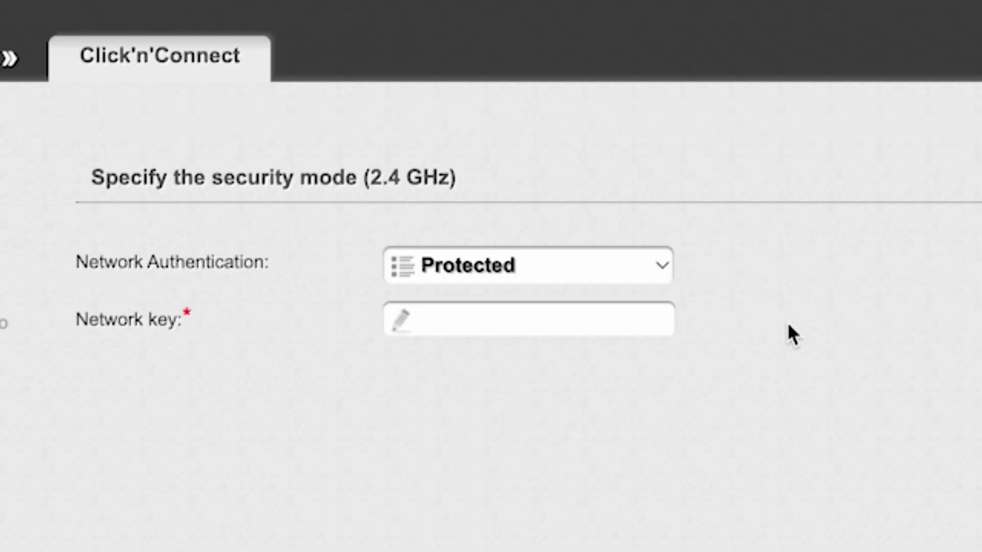
Keep Protected authentication and set the 2.4 GHz network key.
click(664, 262)
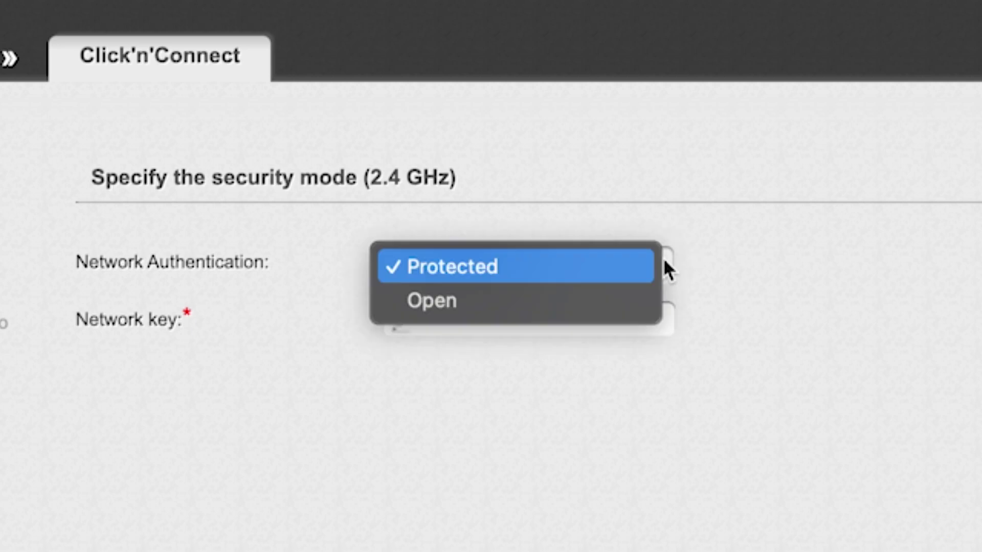
click(519, 266)
click(541, 321)
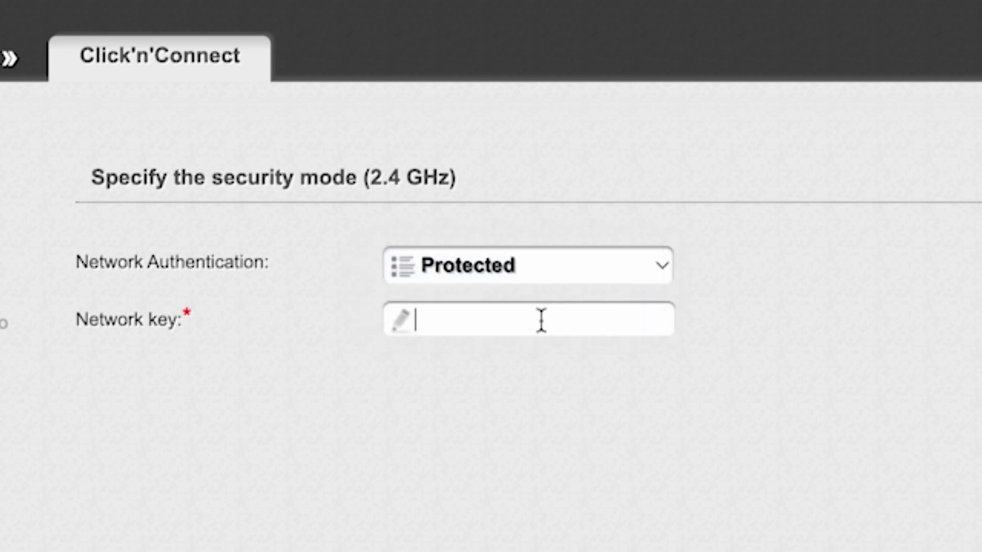
text(123456)
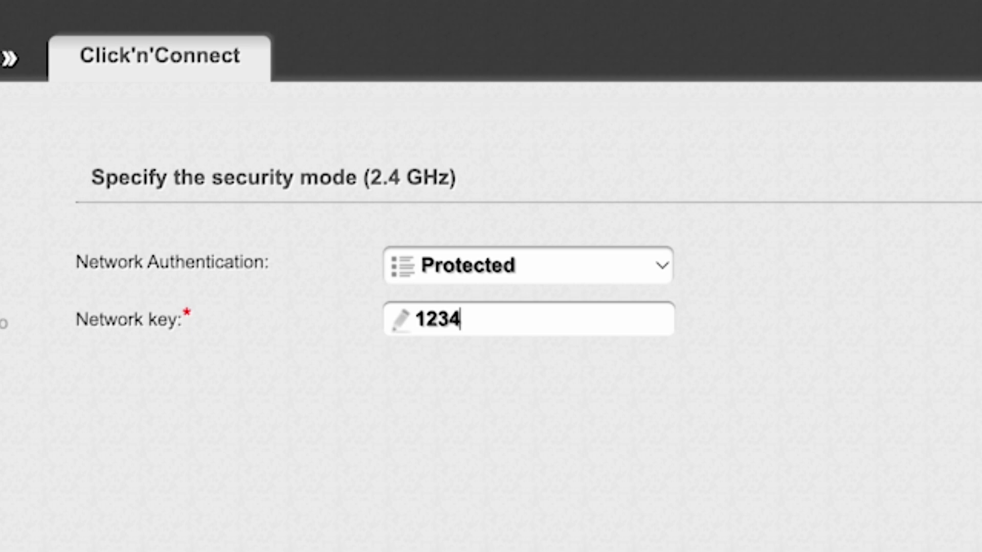
text(789)
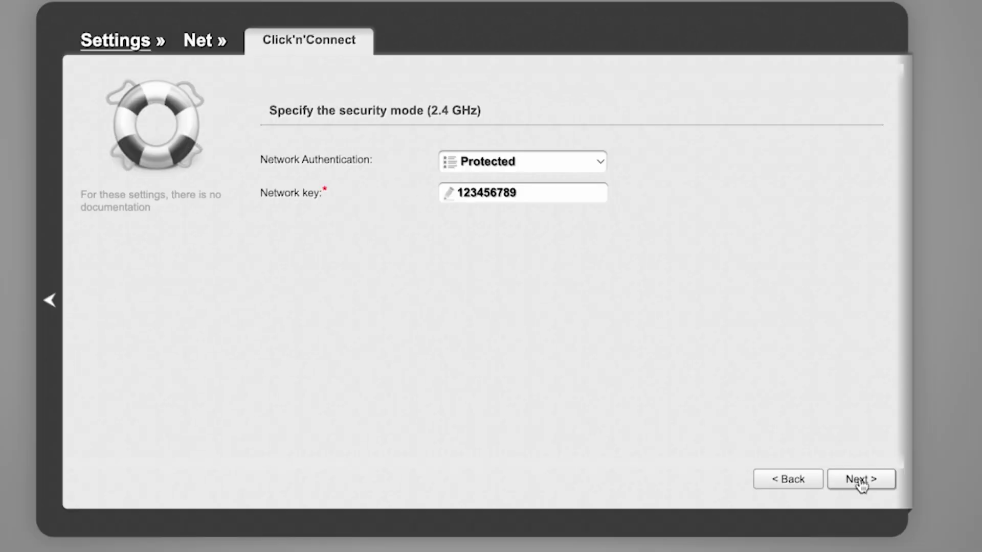
click(861, 483)
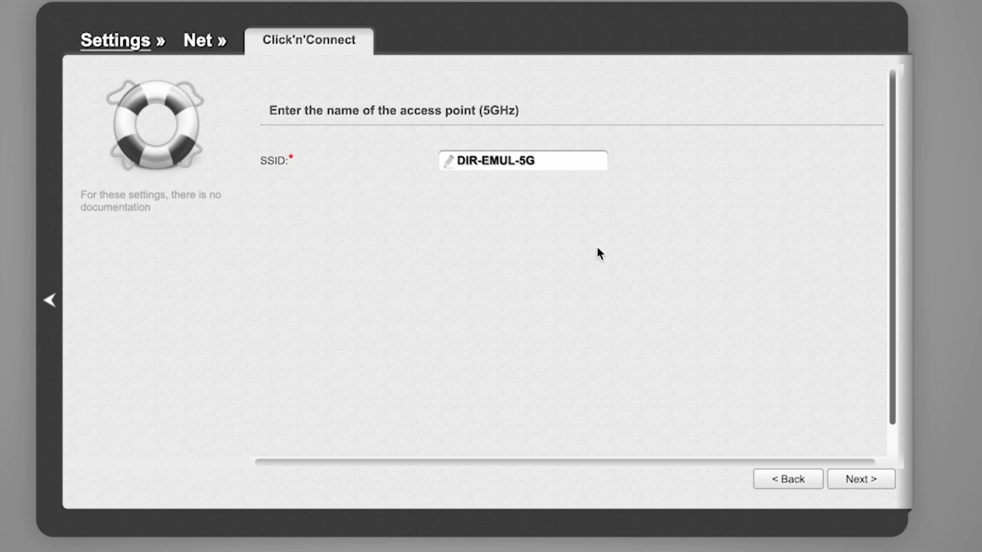
Keep the DIR-EMUL-5G name and set its network key under Protected authentication.
click(860, 480)
click(512, 161)
click(505, 161)
click(511, 193)
text(1234)
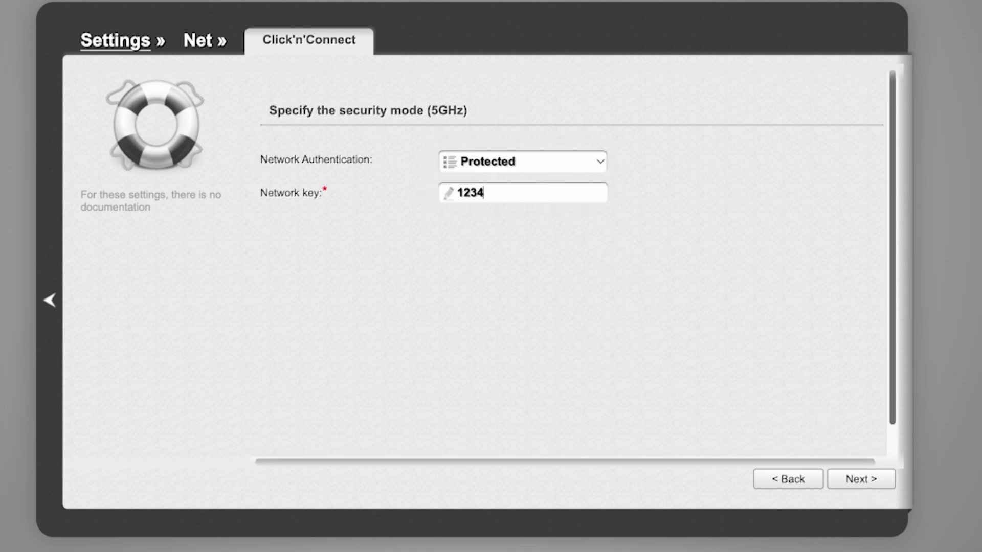
text(56789)
click(861, 479)
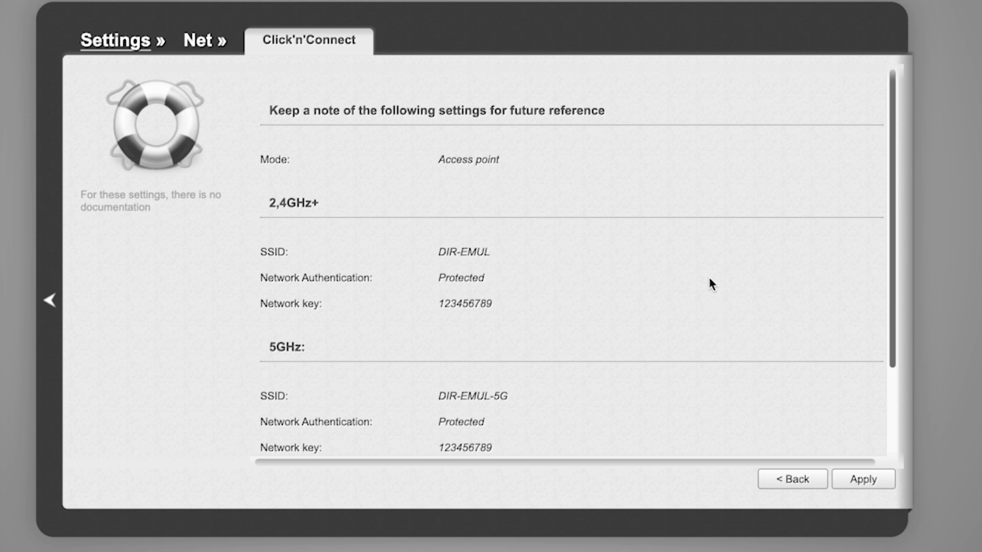
Review the wireless settings summary and apply it, reaching the IP TV port step.
scroll(710, 283, down, 3)
scroll(707, 284, up, 3)
scroll(708, 283, down, 3)
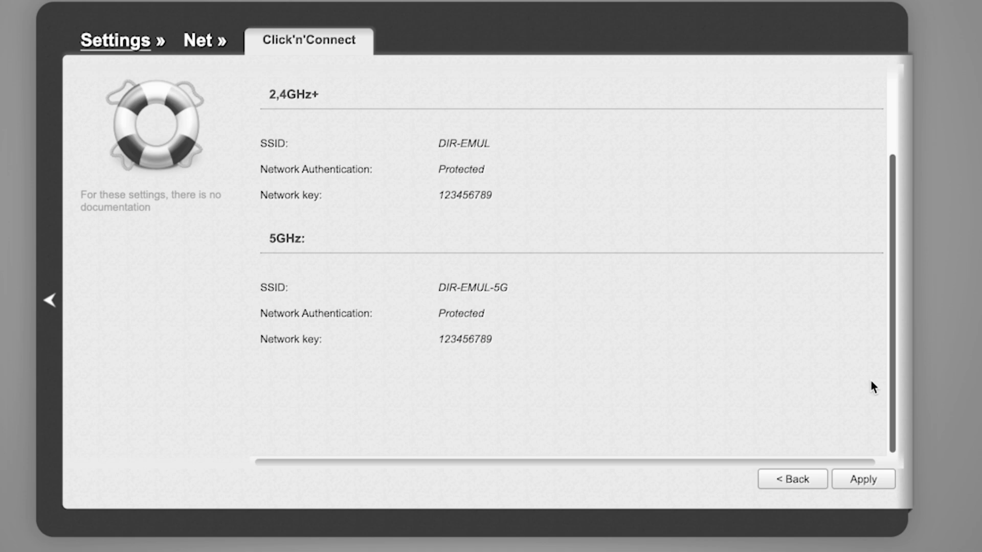
click(873, 486)
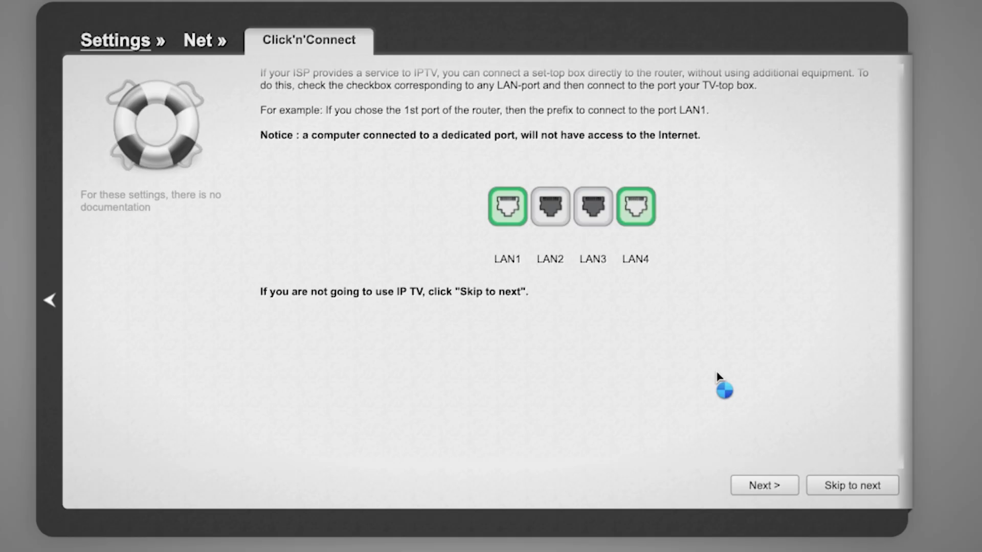
scroll(719, 378, down, 1)
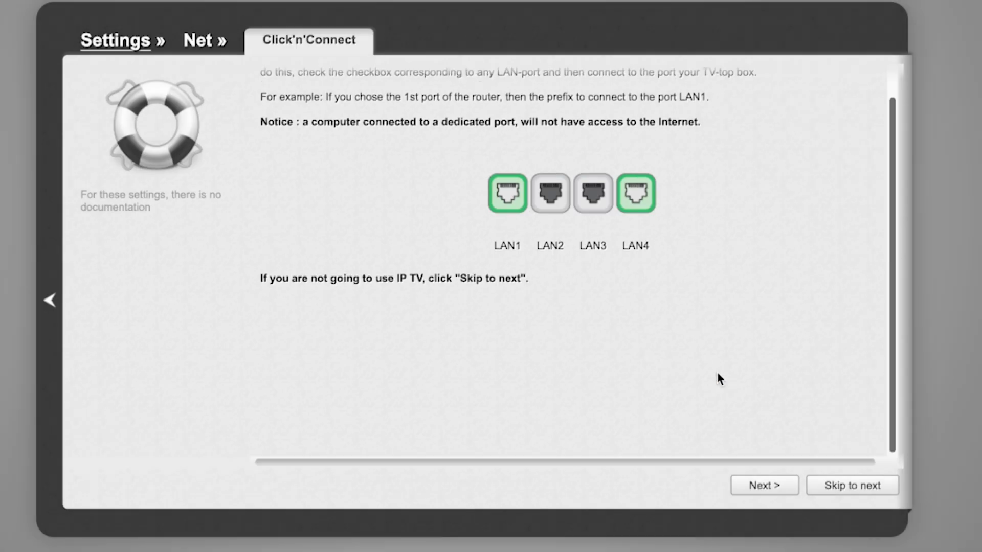
Apply the Click'n'Connect settings on the Completing page and acknowledge the setup-complete alert.
scroll(719, 378, up, 2)
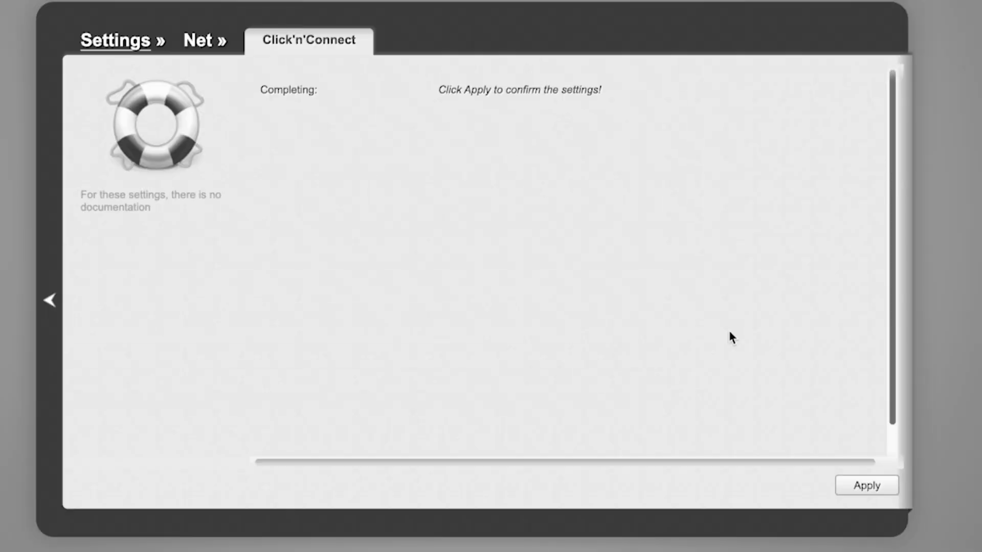
click(873, 485)
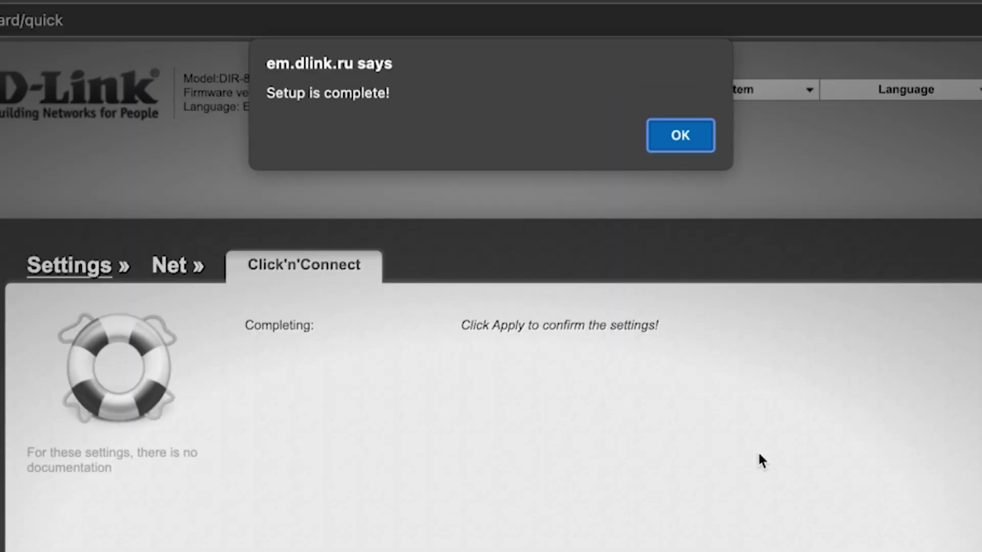
click(702, 148)
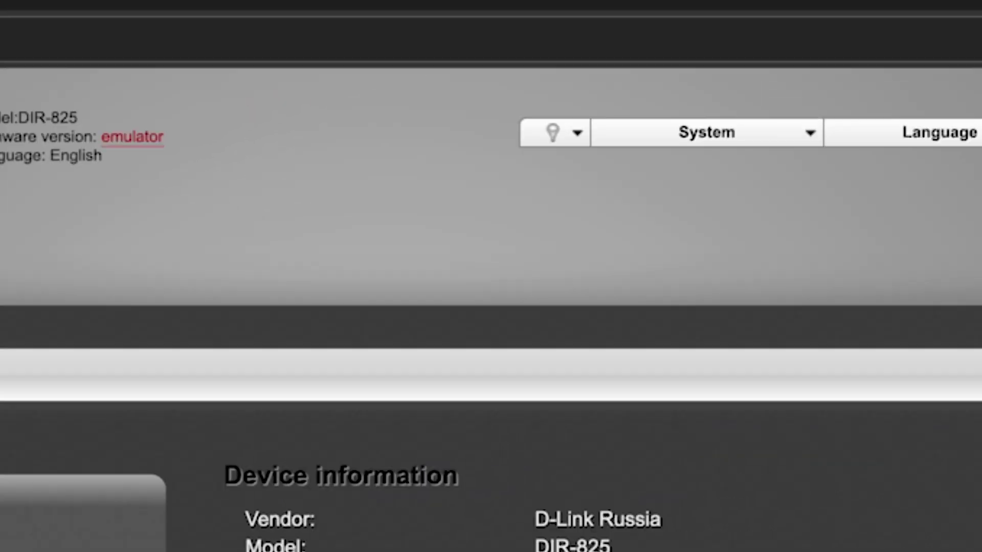
Save the router configuration and reboot via System > Save and Reboot, confirming both prompts.
click(809, 134)
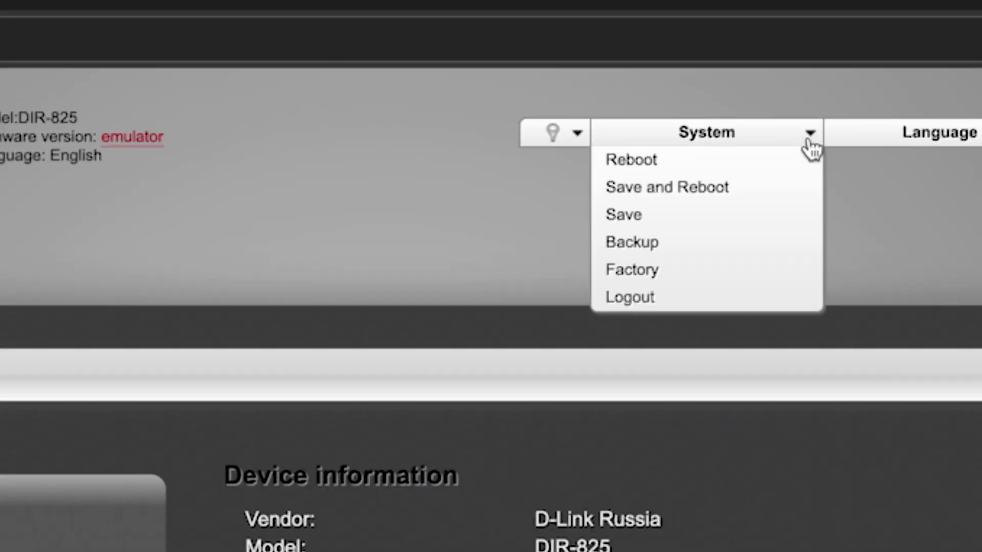
click(700, 192)
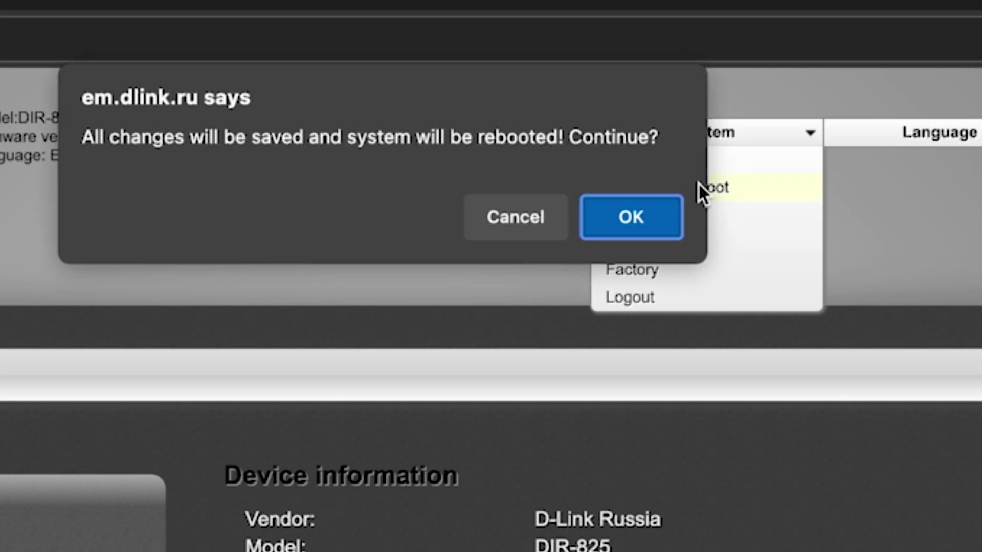
click(644, 225)
click(643, 225)
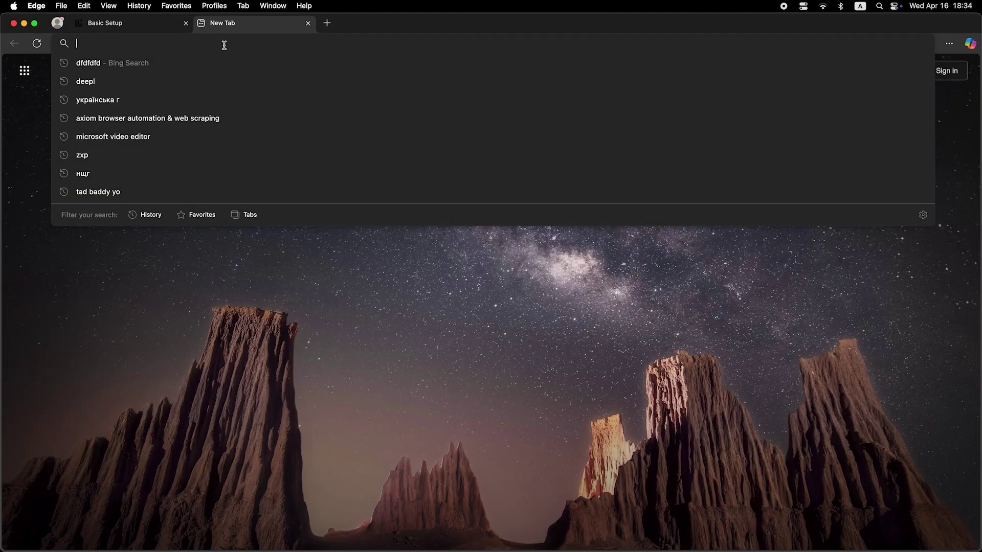
Search for 'dfdfdfdf' in a new Edge tab to check that Bing results load.
text(dfdfdfdf)
key(Return)
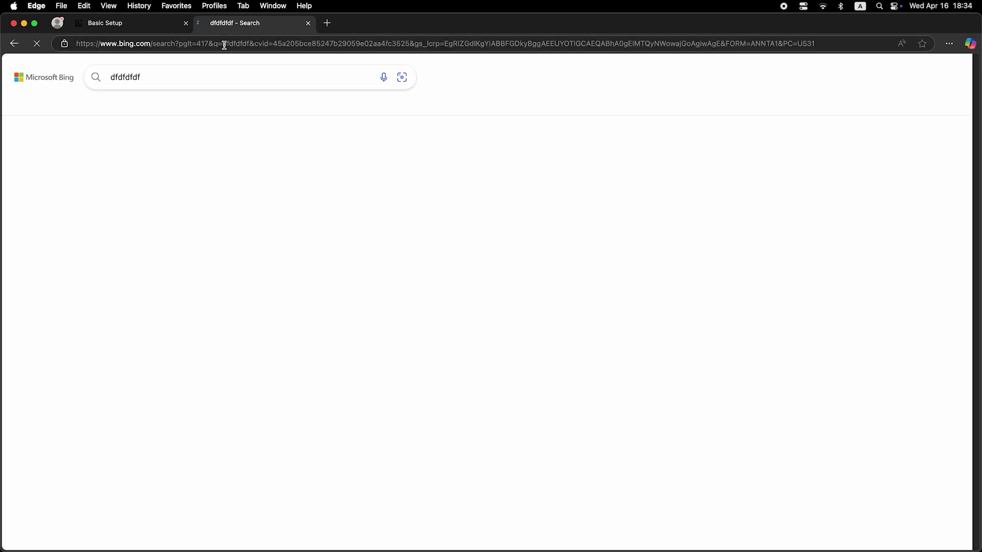